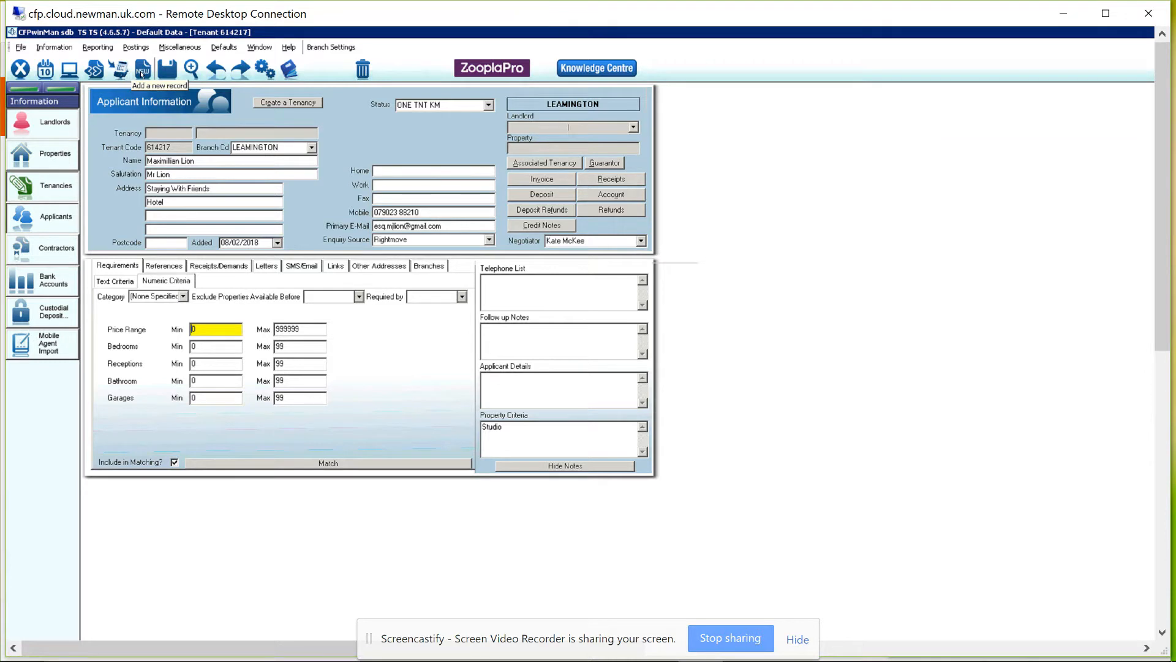
Add a new blank applicant record, which opens with branch RUGBY and default price and room ranges.
{"action": "left_click", "coordinate": [141, 70]}
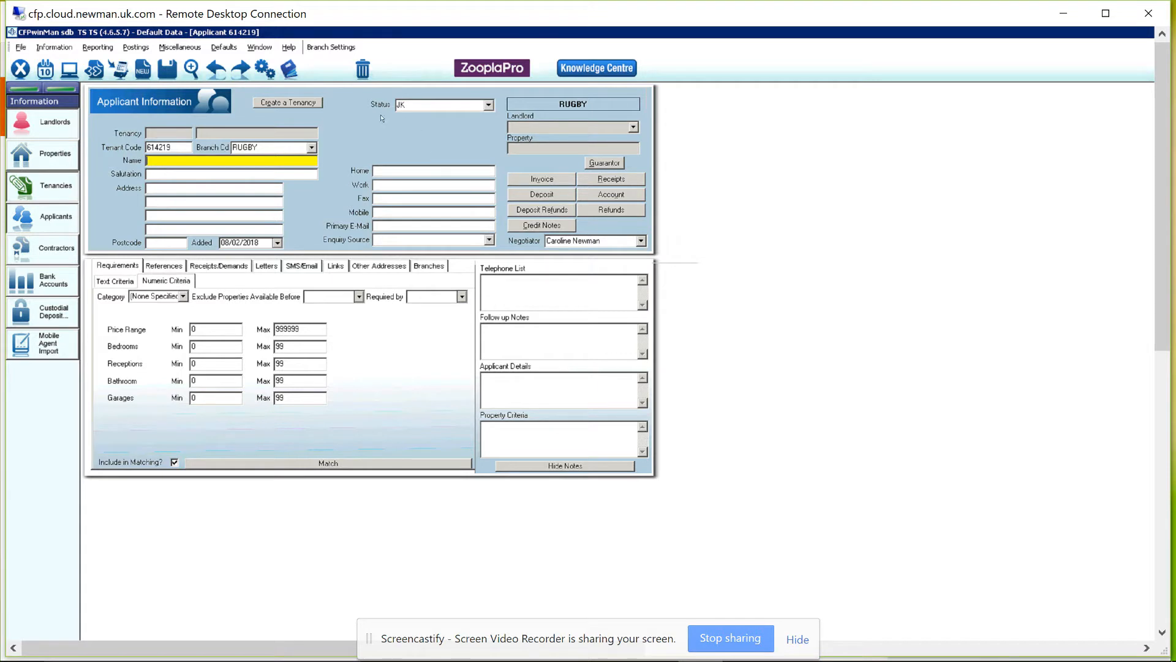
Set the applicant status to ONE TNT IH.
{"action": "left_click", "coordinate": [489, 105]}
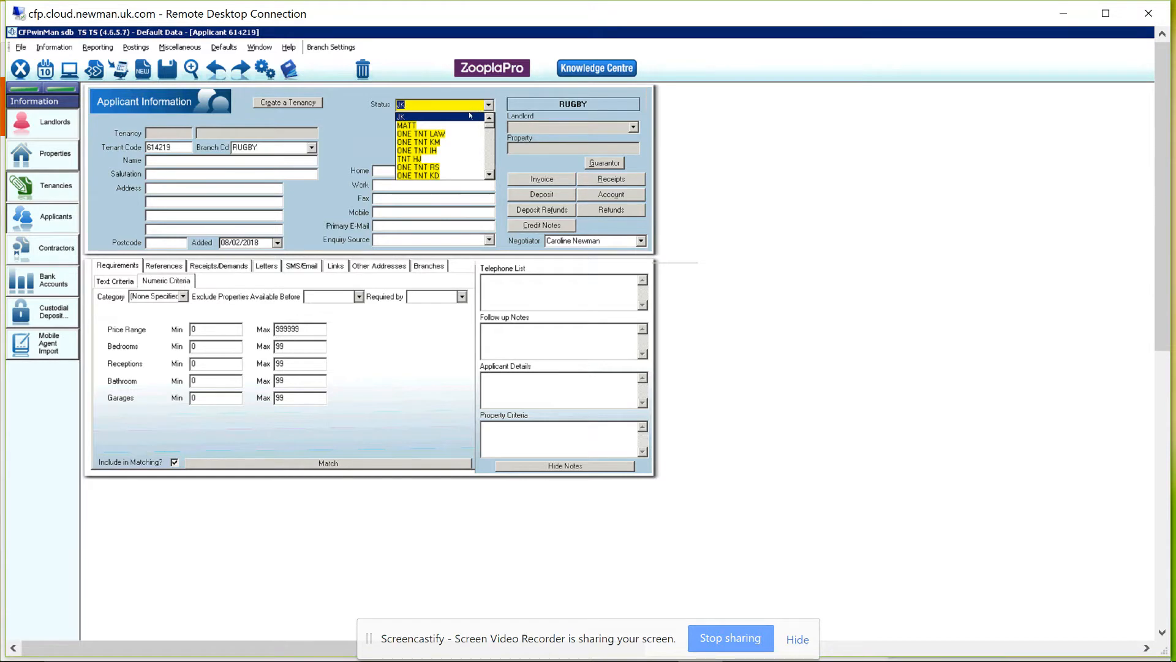
{"action": "left_click", "coordinate": [469, 118]}
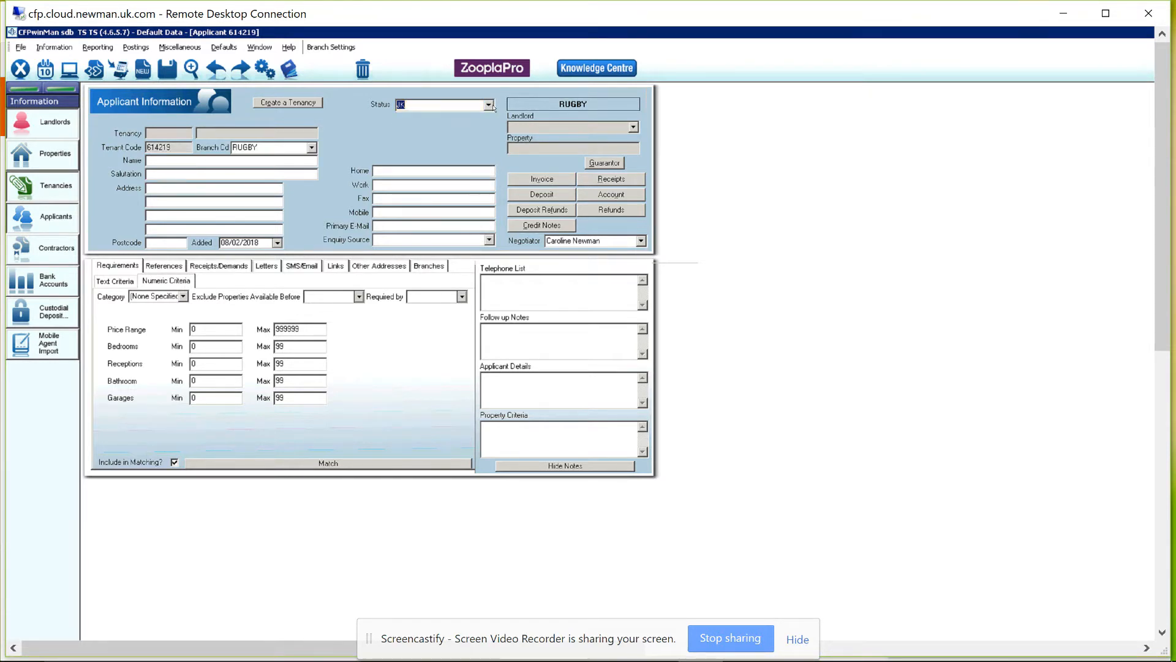
{"action": "left_click", "coordinate": [489, 105]}
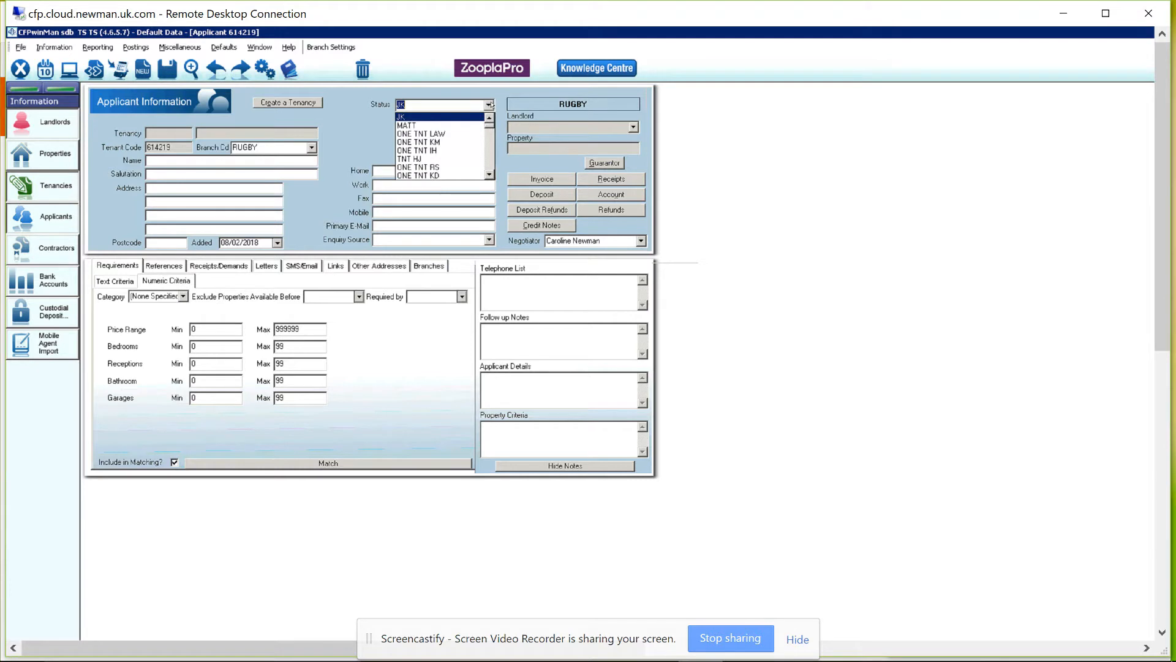
{"action": "left_click", "coordinate": [453, 152]}
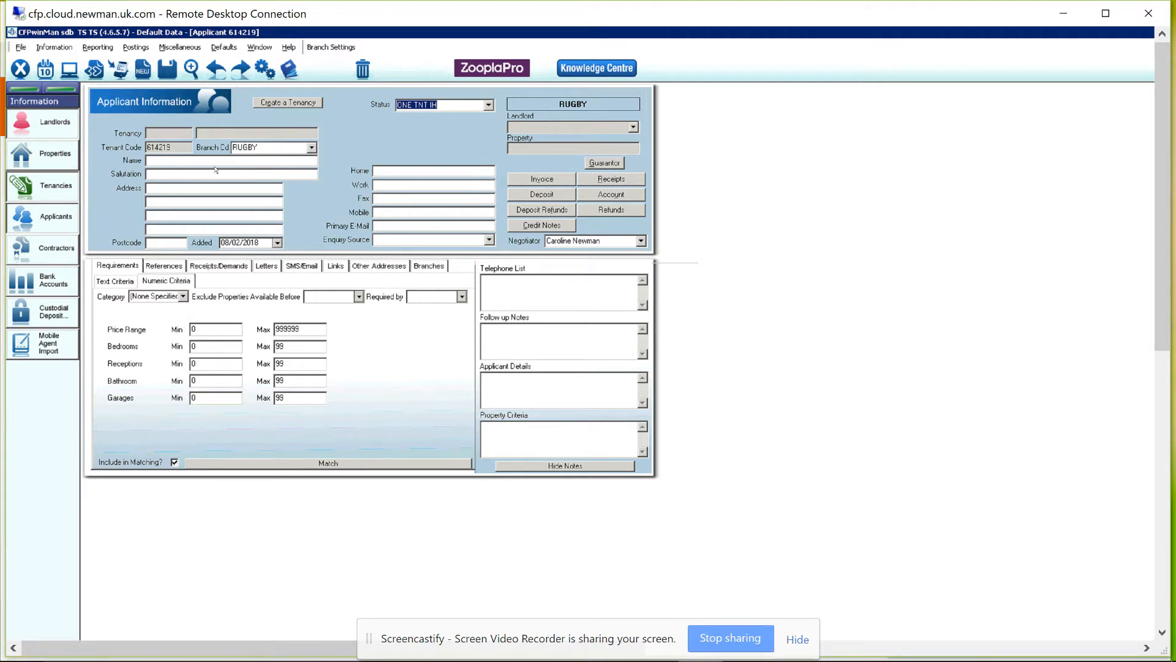
Enter the applicant's full name, salutation, address lines and postcode.
{"action": "left_click", "coordinate": [176, 161]}
{"action": "key", "text": "Tab"}
{"action": "key", "text": "Tab"}
{"action": "key", "text": "Tab"}
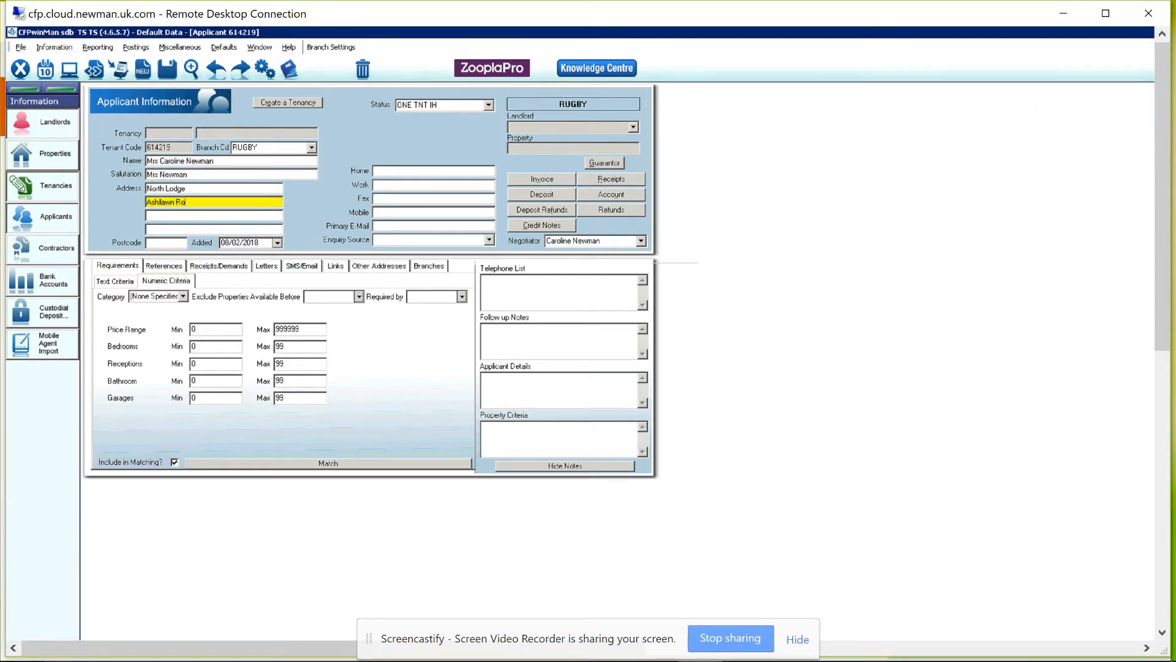
{"action": "key", "text": "Tab"}
{"action": "key", "text": "Tab"}
{"action": "key", "text": "Tab"}
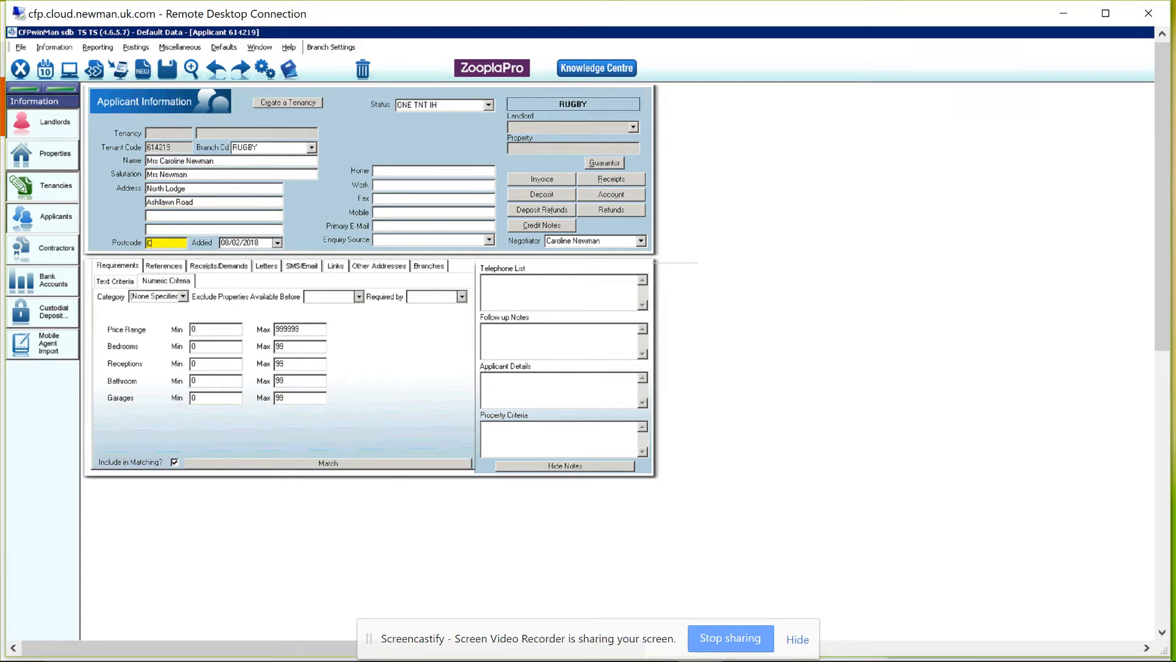
Enter the applicant's home phone number, leaving work, fax and mobile empty.
{"action": "left_click", "coordinate": [387, 174]}
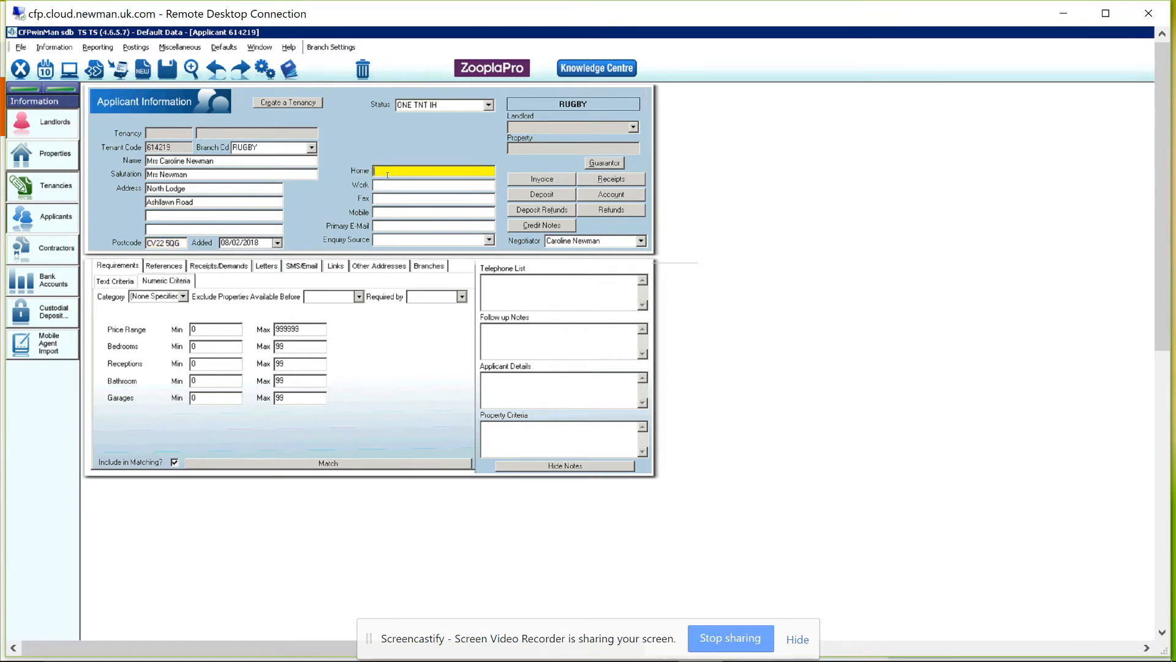
{"action": "left_click", "coordinate": [410, 188]}
{"action": "left_click", "coordinate": [394, 197]}
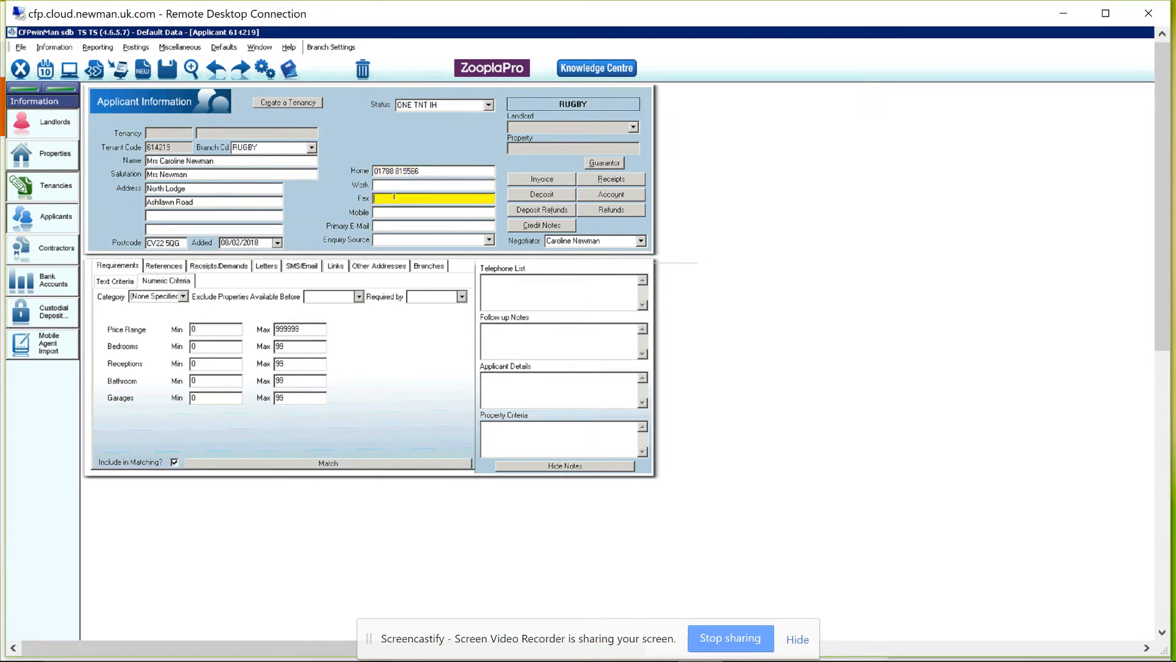
{"action": "left_click", "coordinate": [391, 214]}
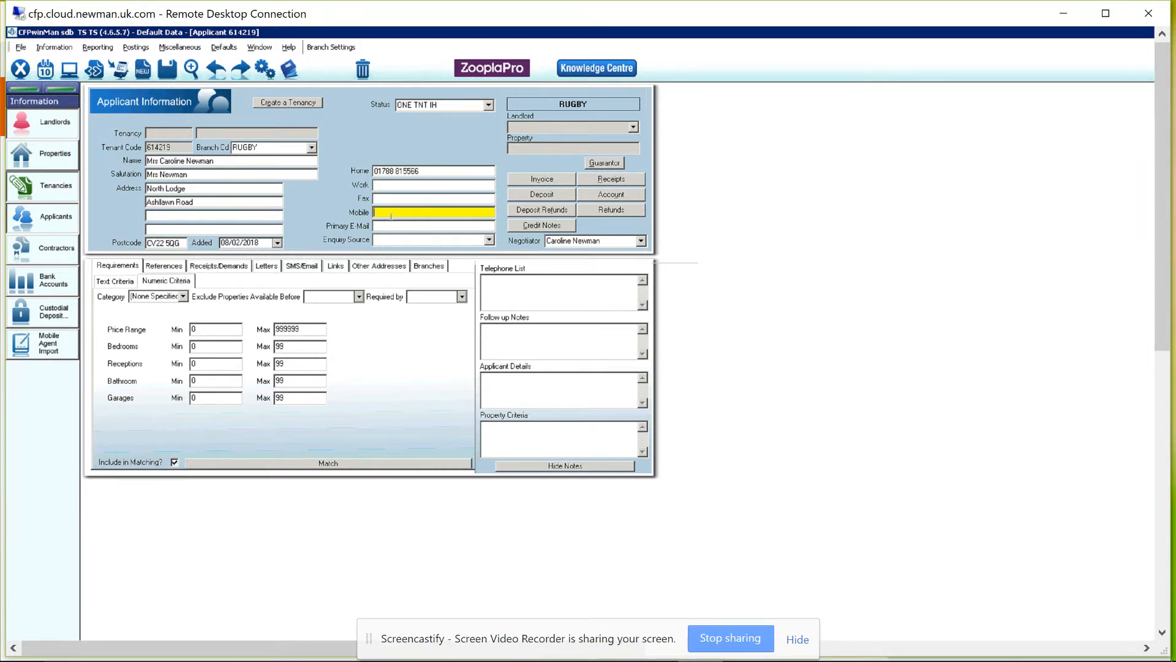
Fill in the applicant's primary e-mail address and leave the enquiry source unset.
{"action": "left_click", "coordinate": [393, 227]}
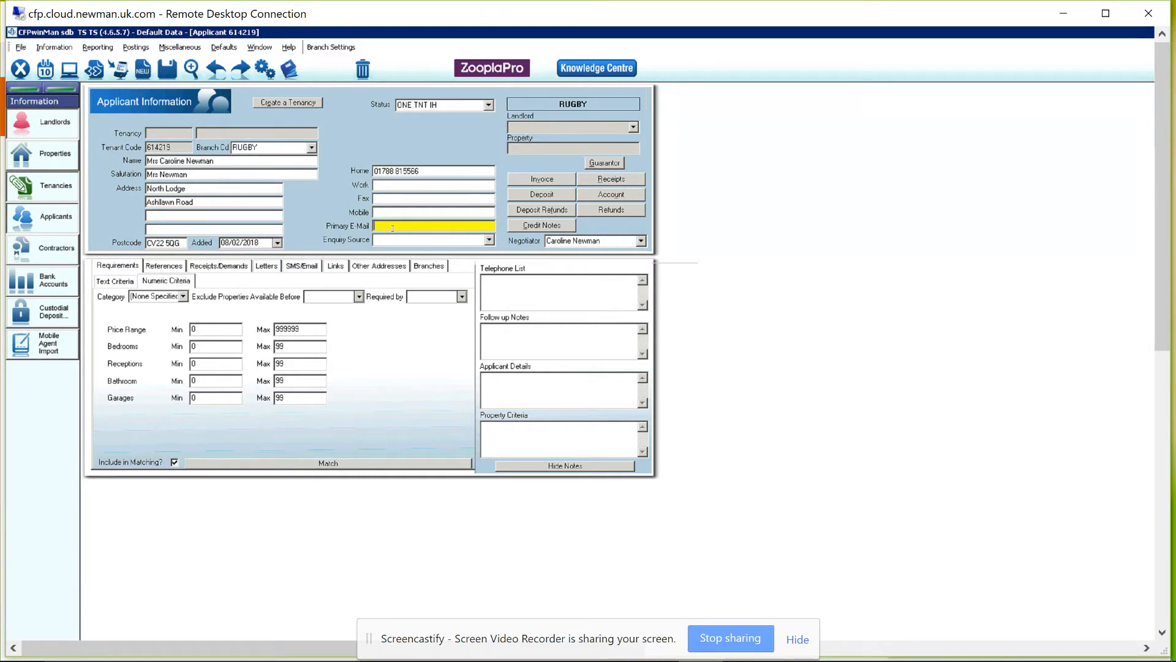
{"action": "key", "text": "Tab"}
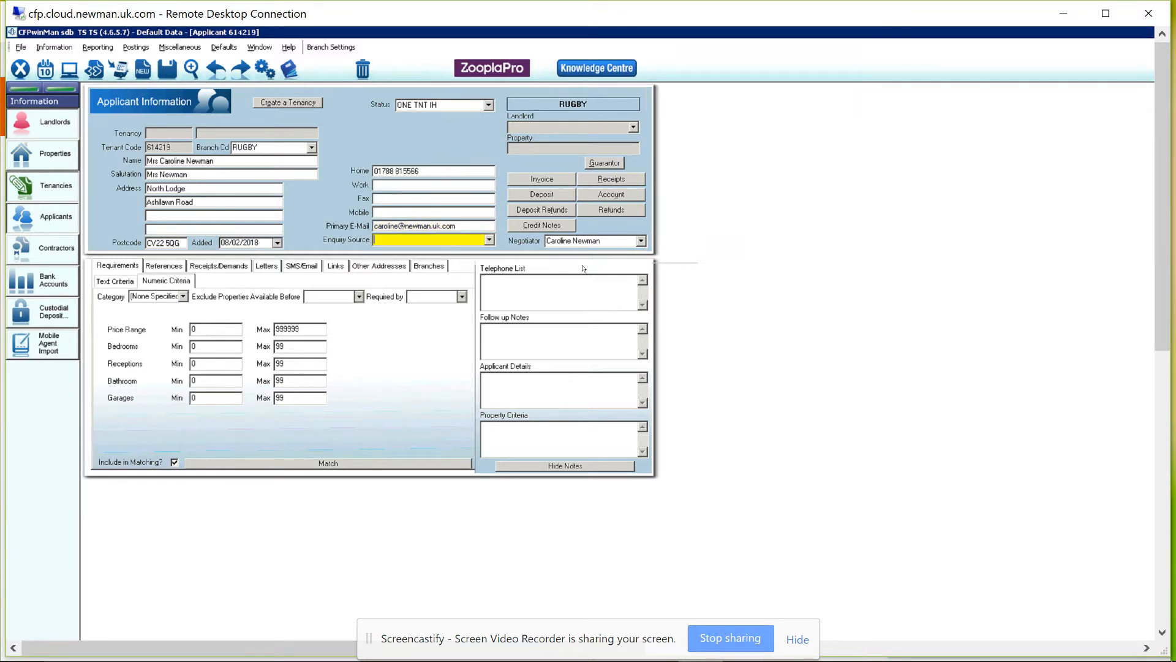
{"action": "left_click", "coordinate": [489, 241]}
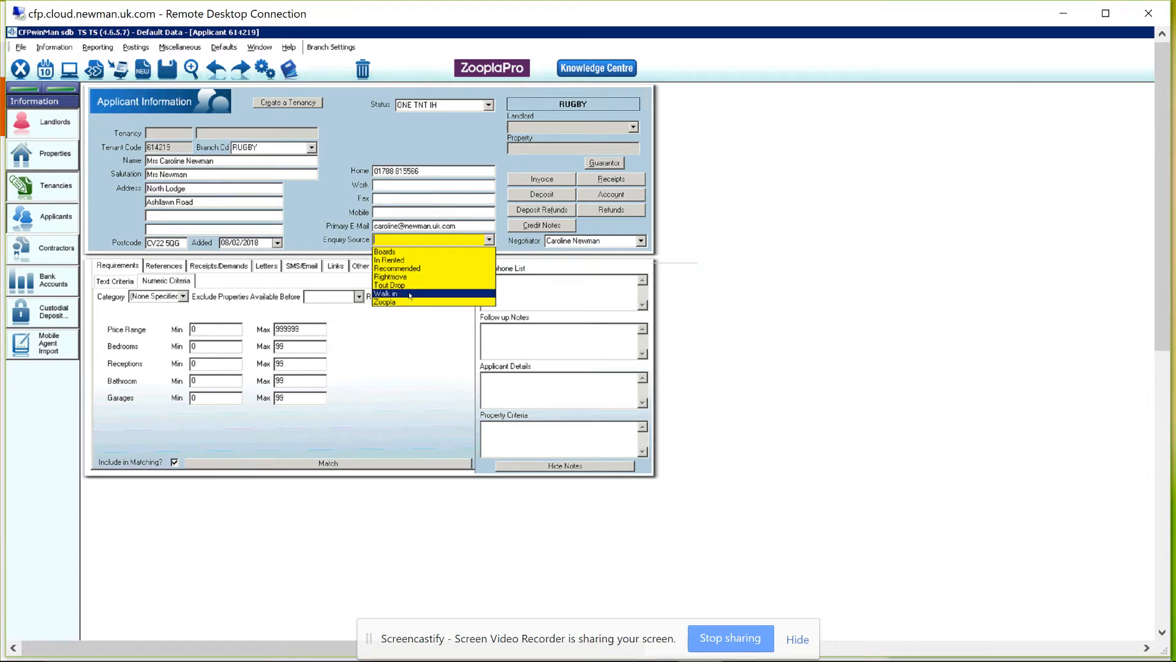
{"action": "left_click", "coordinate": [421, 237]}
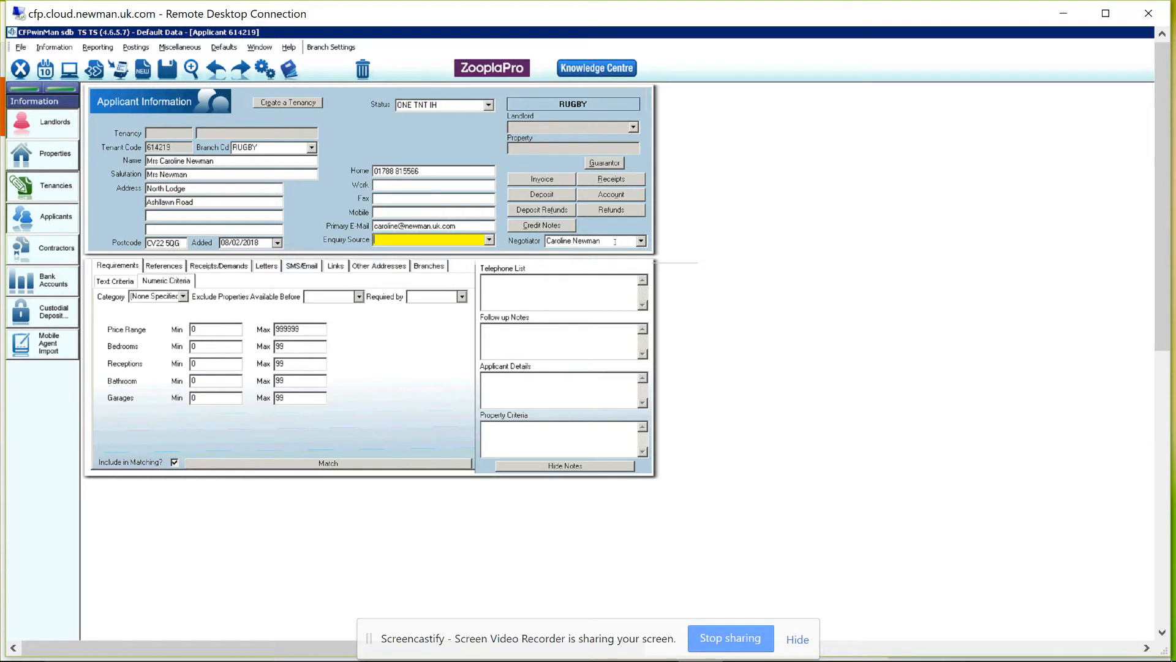
{"action": "left_click", "coordinate": [102, 283]}
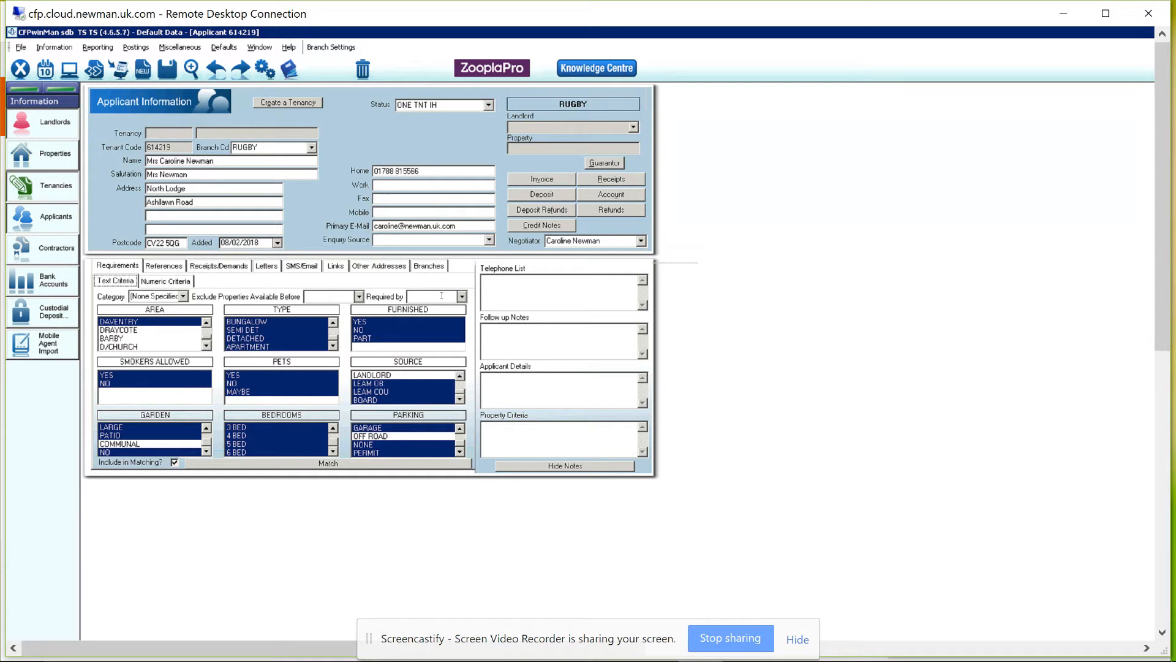
Set the Required by date to 31/03/2018.
{"action": "left_click", "coordinate": [462, 297]}
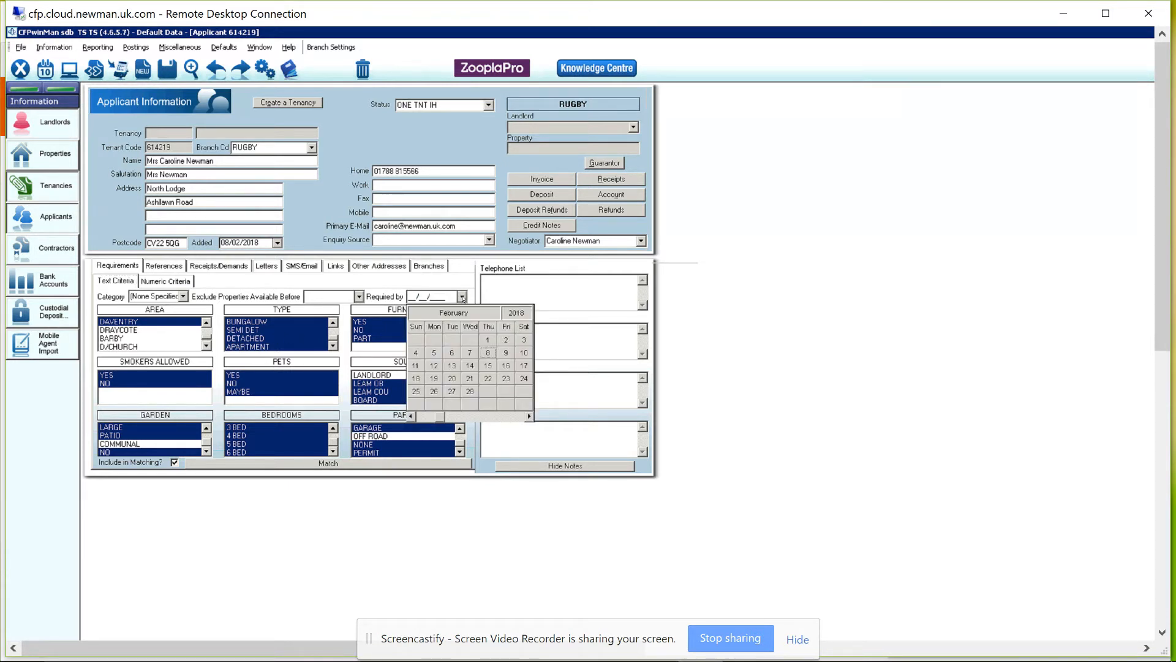
{"action": "left_click", "coordinate": [529, 417]}
{"action": "left_click", "coordinate": [524, 391]}
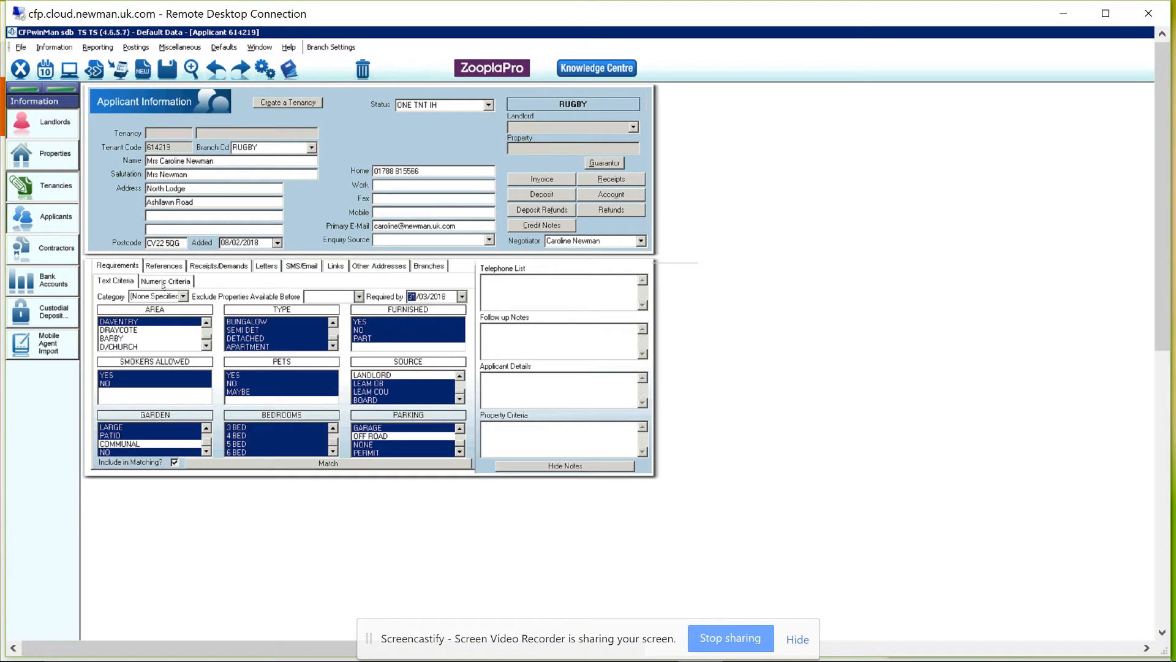
Set the numeric price range to a minimum of 600 and a maximum of 800.
{"action": "left_click", "coordinate": [163, 283]}
{"action": "left_click", "coordinate": [205, 329]}
{"action": "key", "text": "BackSpace"}
{"action": "type", "text": "600"}
{"action": "key", "text": "Tab"}
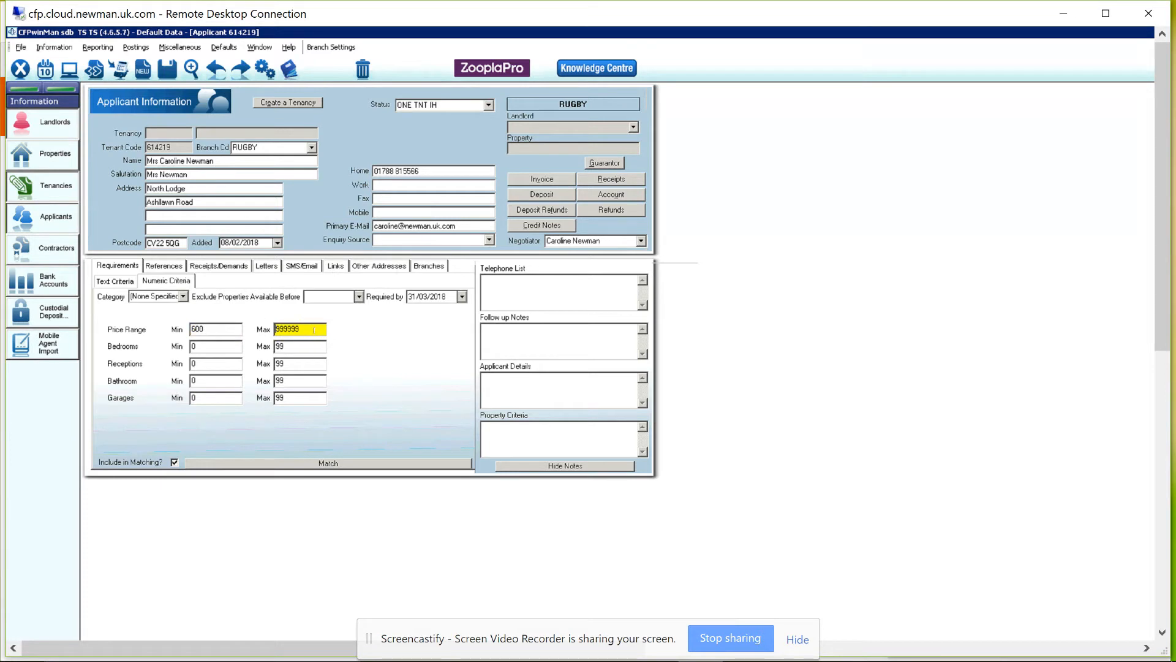
{"action": "key", "text": "shift+Home"}
{"action": "type", "text": "800"}
{"action": "key", "text": "Tab"}
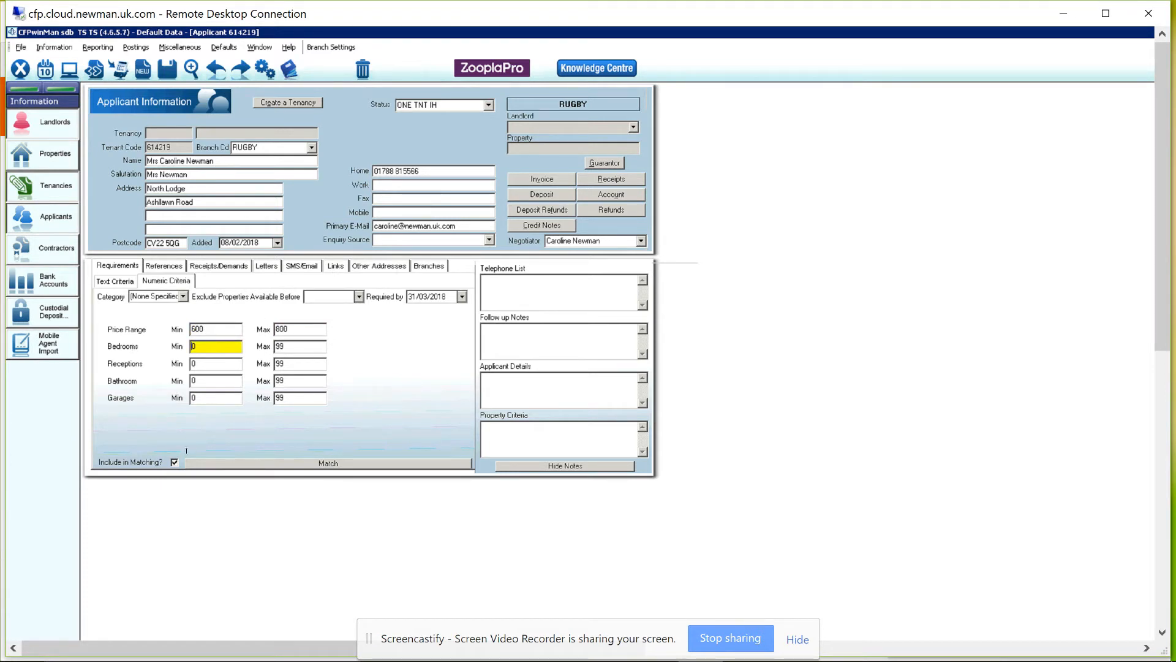
Write the follow-up note '8.2.18 looking for a 2 bed unfurnished, town centre, move by end of march has a dog'.
{"action": "left_click", "coordinate": [500, 332]}
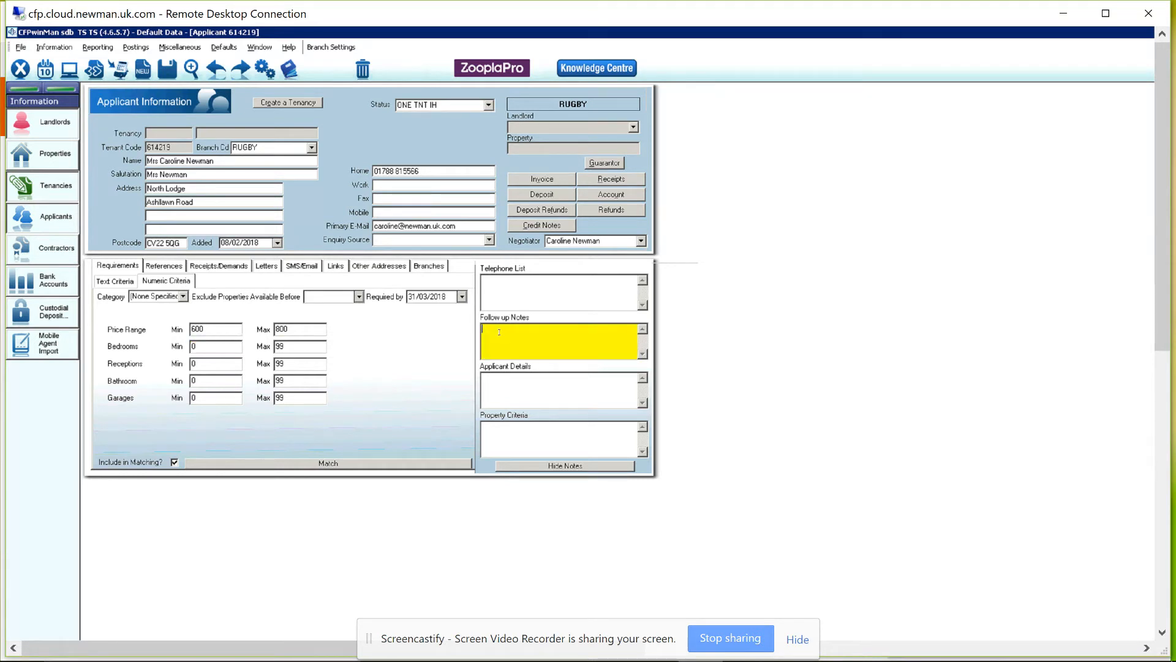
{"action": "type", "text": "8.2.18"}
{"action": "type", "text": "looking for a 2 bed unfurnished, town cent"}
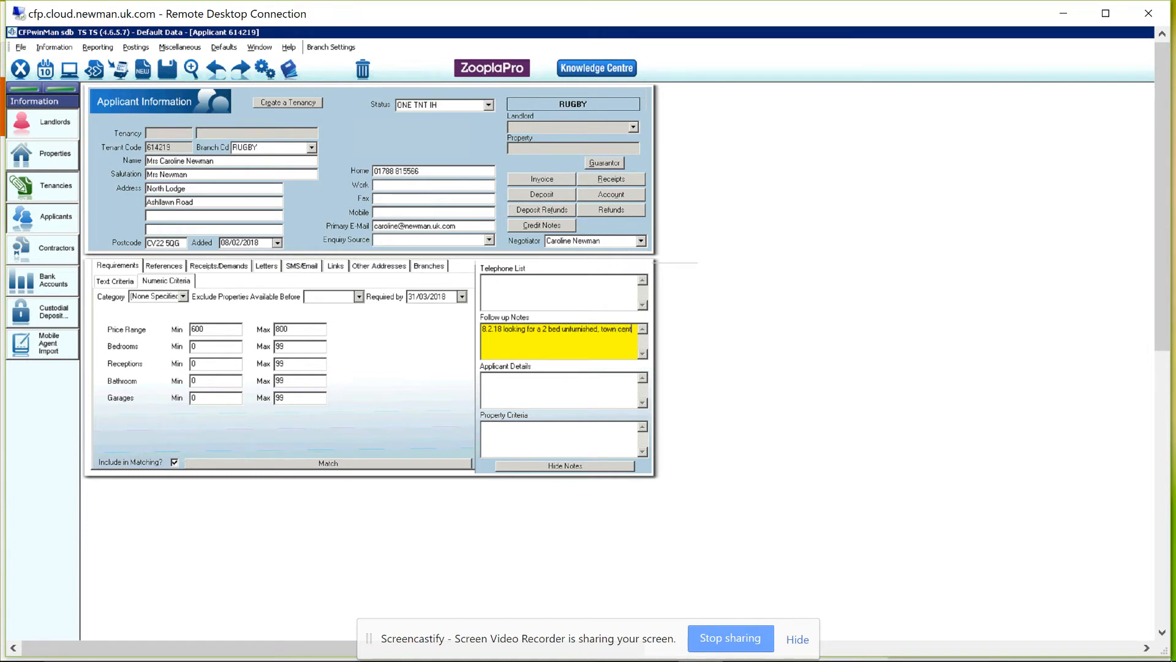
{"action": "type", "text": "re, move by end of march has a dog."}
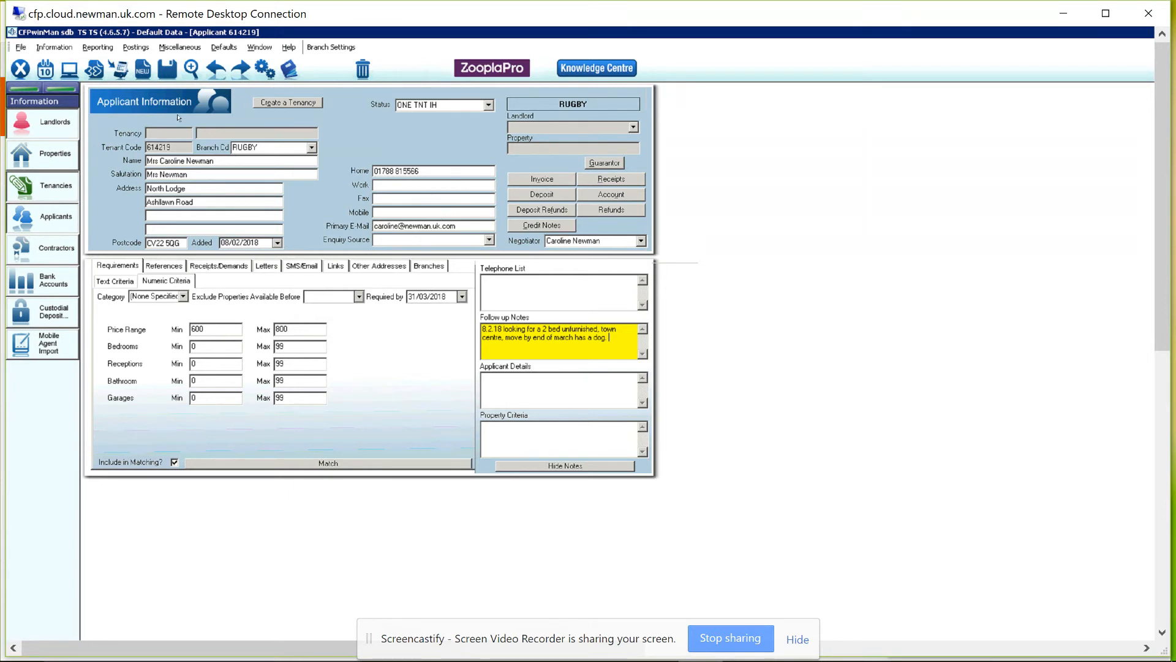
Save the applicant record and open its History Log.
{"action": "left_click", "coordinate": [167, 69]}
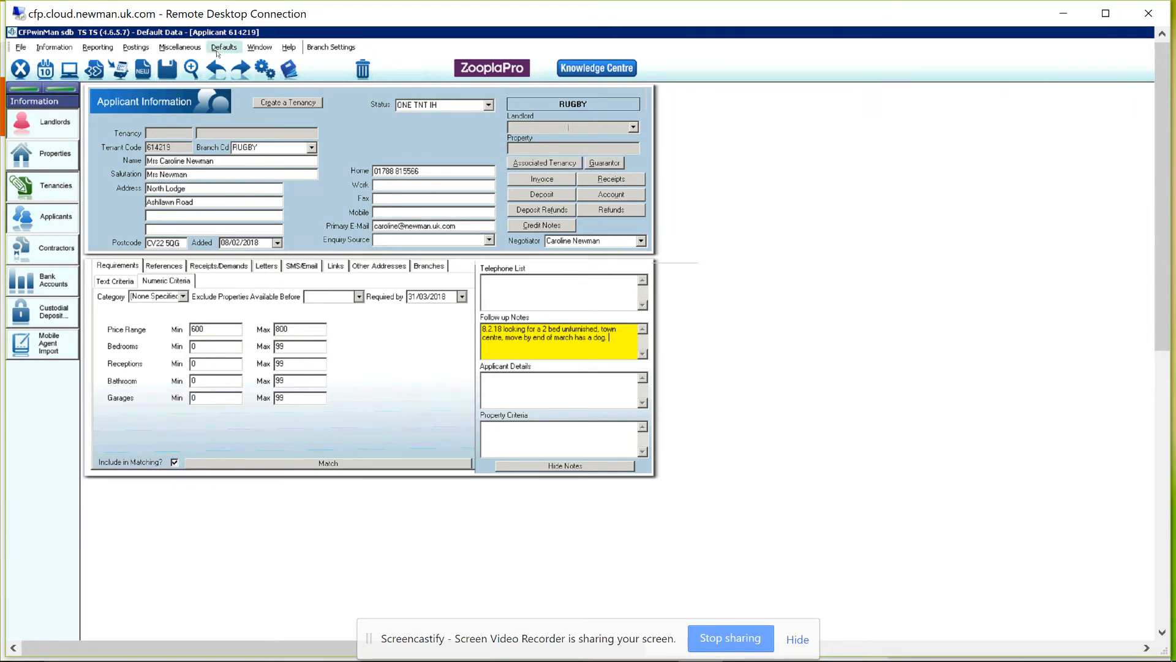
{"action": "left_click", "coordinate": [289, 70]}
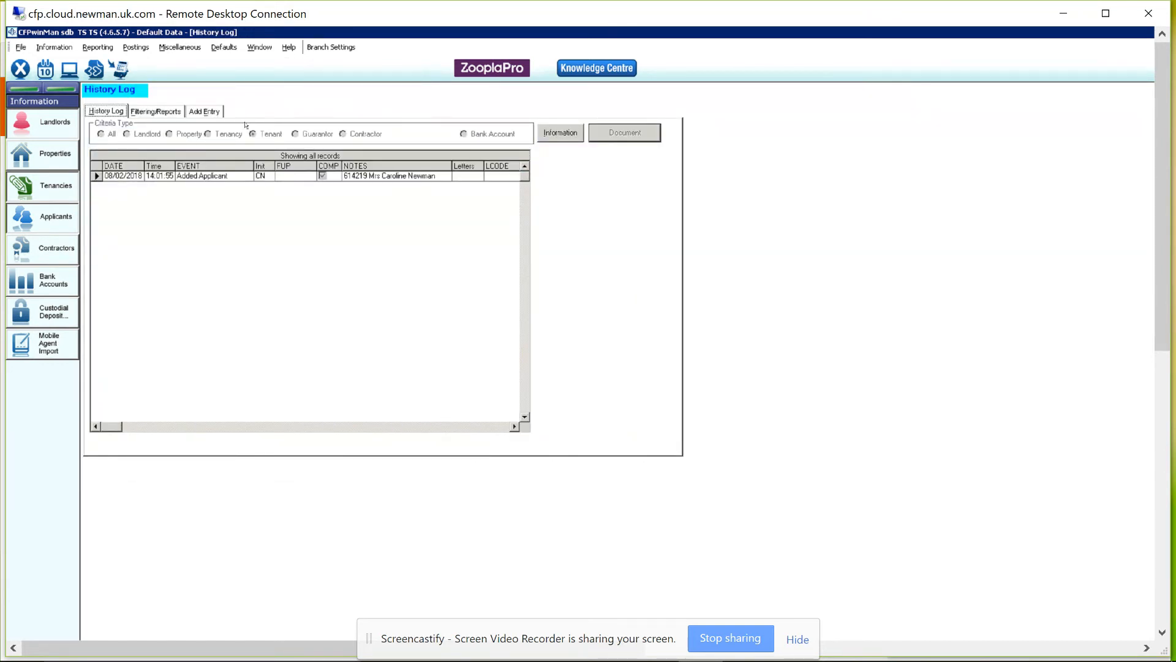
Start a new history entry with event APPLICANT F/UP and follow-up date 15/02/2018.
{"action": "left_click", "coordinate": [204, 112]}
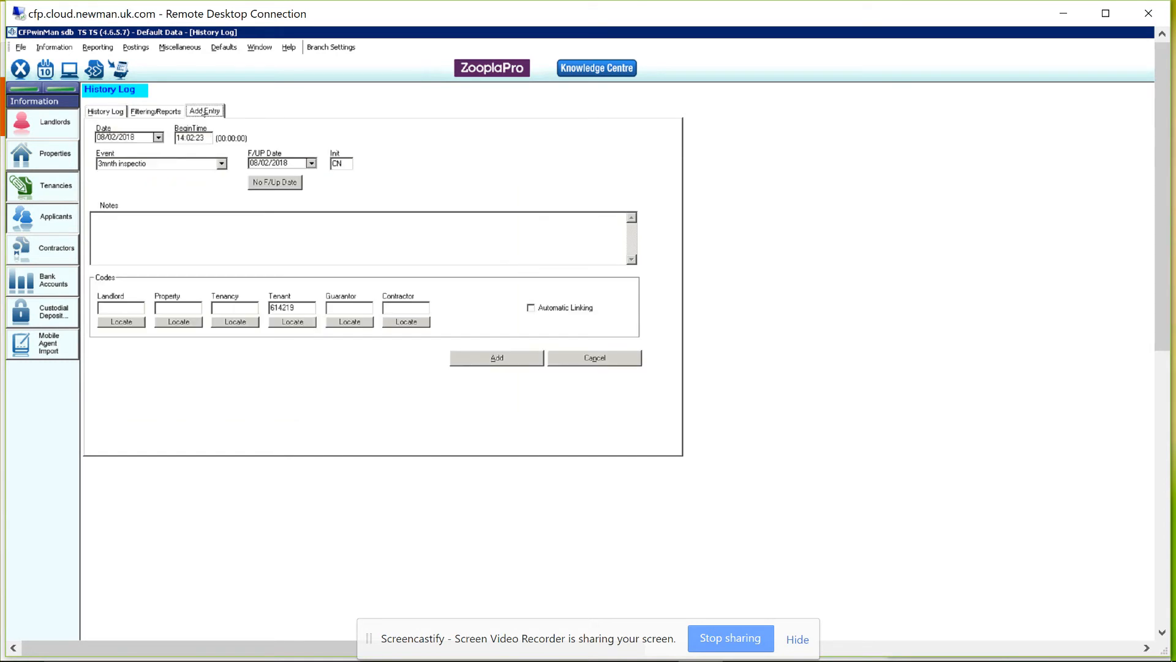
{"action": "left_click", "coordinate": [222, 164]}
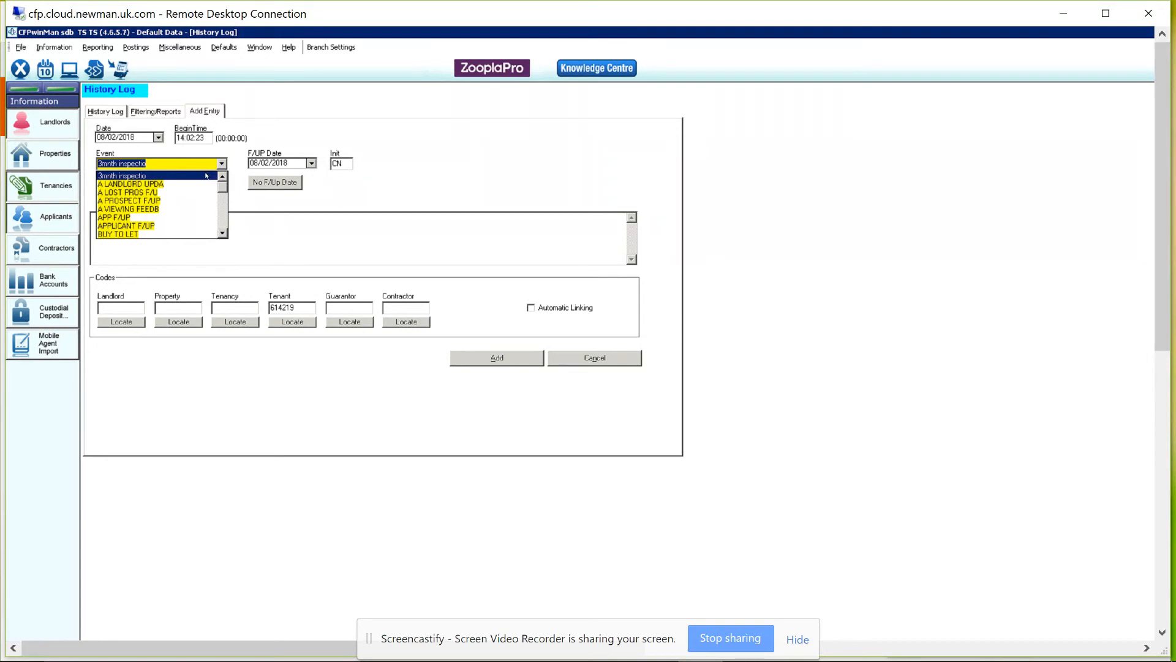
{"action": "left_click", "coordinate": [182, 228]}
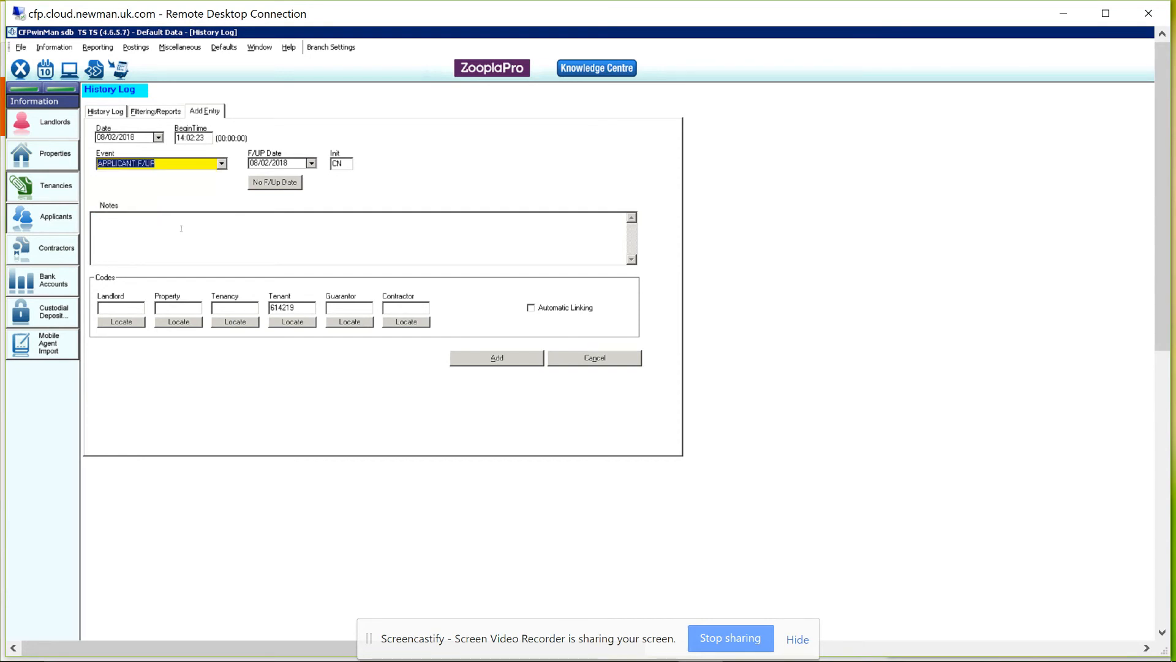
{"action": "left_click", "coordinate": [312, 163]}
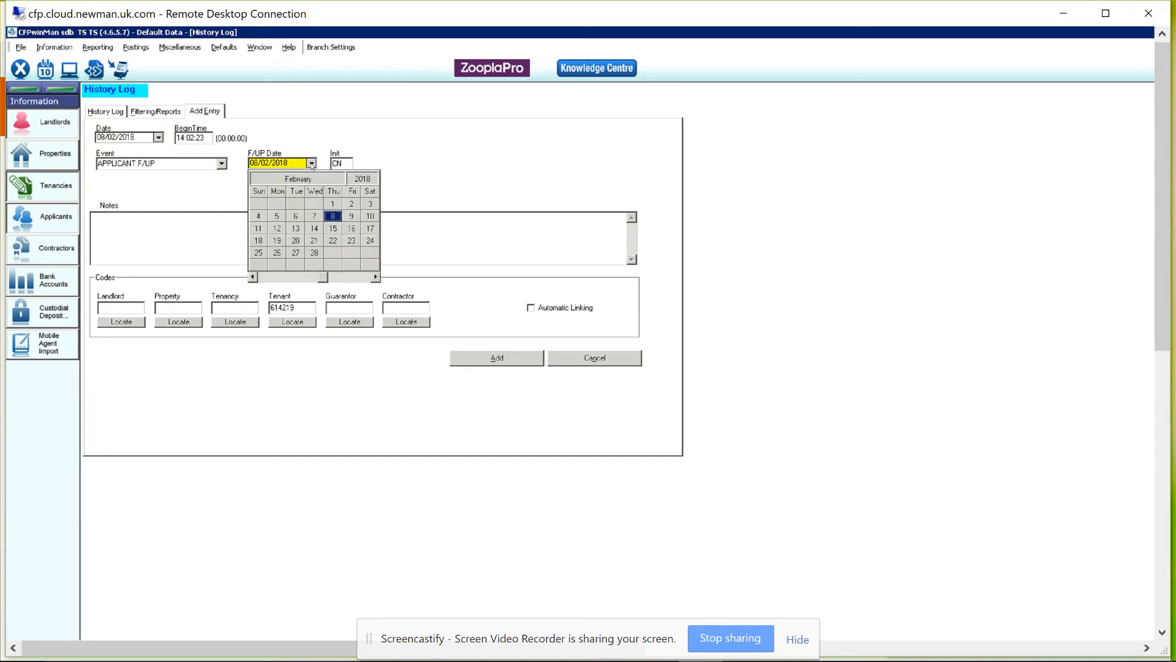
{"action": "left_click", "coordinate": [332, 228]}
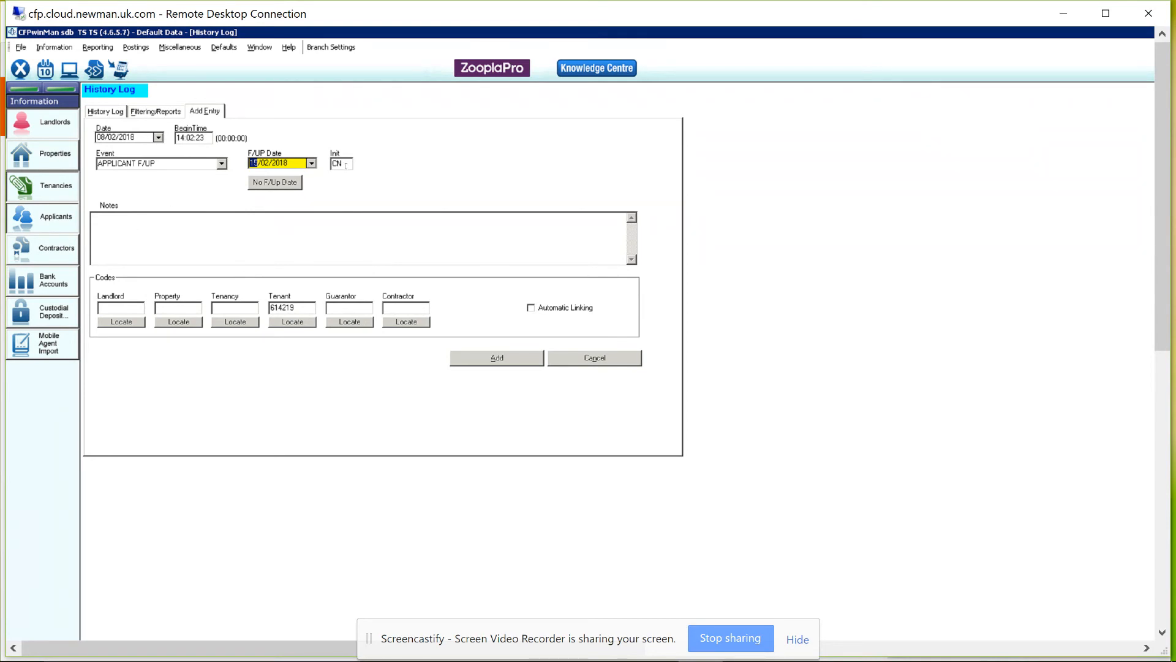
Add notes asking about new 2-bed town-centre properties that take a dog, and add the entry.
{"action": "left_click", "coordinate": [121, 225]}
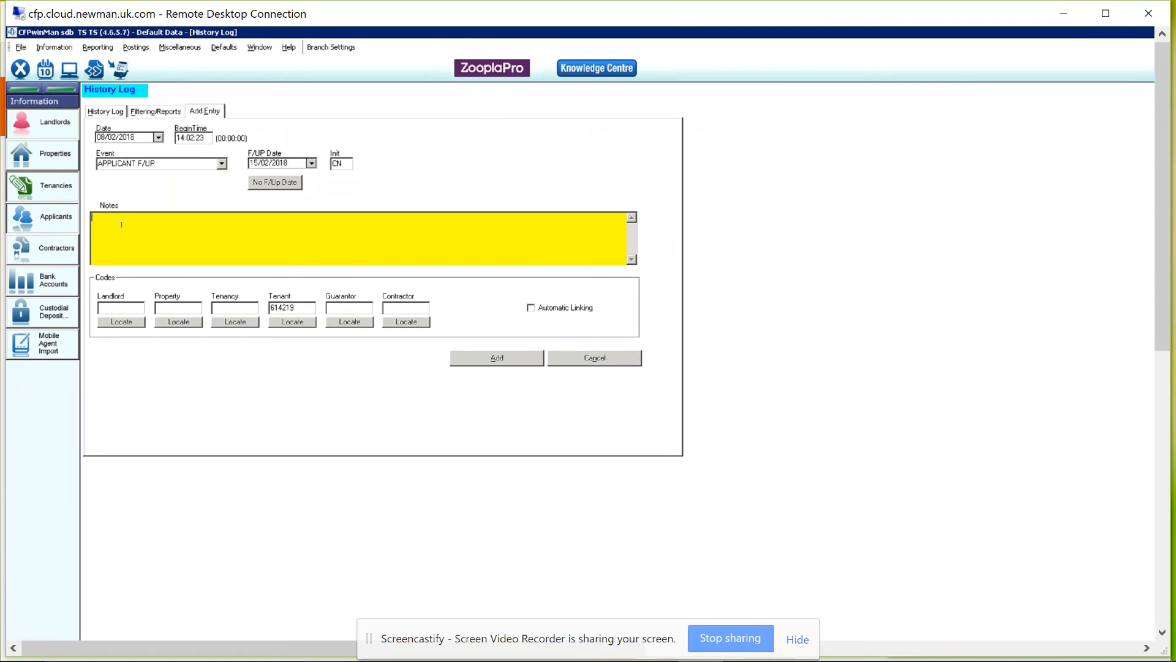
{"action": "type", "text": "have we got any new properties in town centre, 2 bed that wil"}
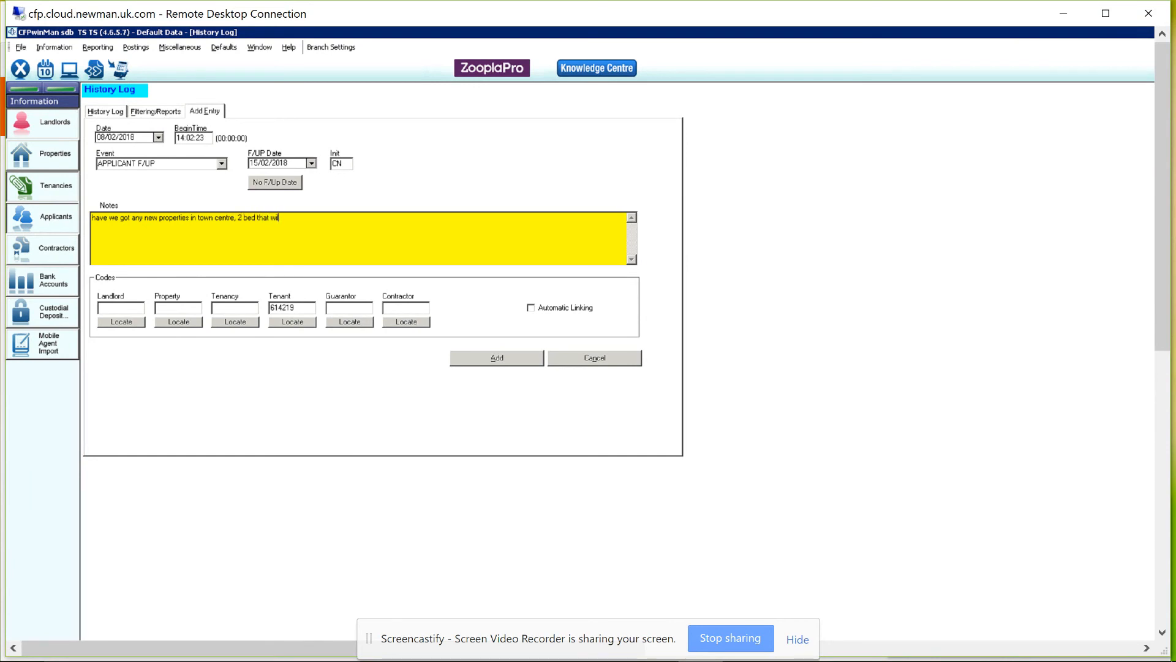
{"action": "type", "text": "l tak ee a dog. cn"}
{"action": "left_click", "coordinate": [497, 357]}
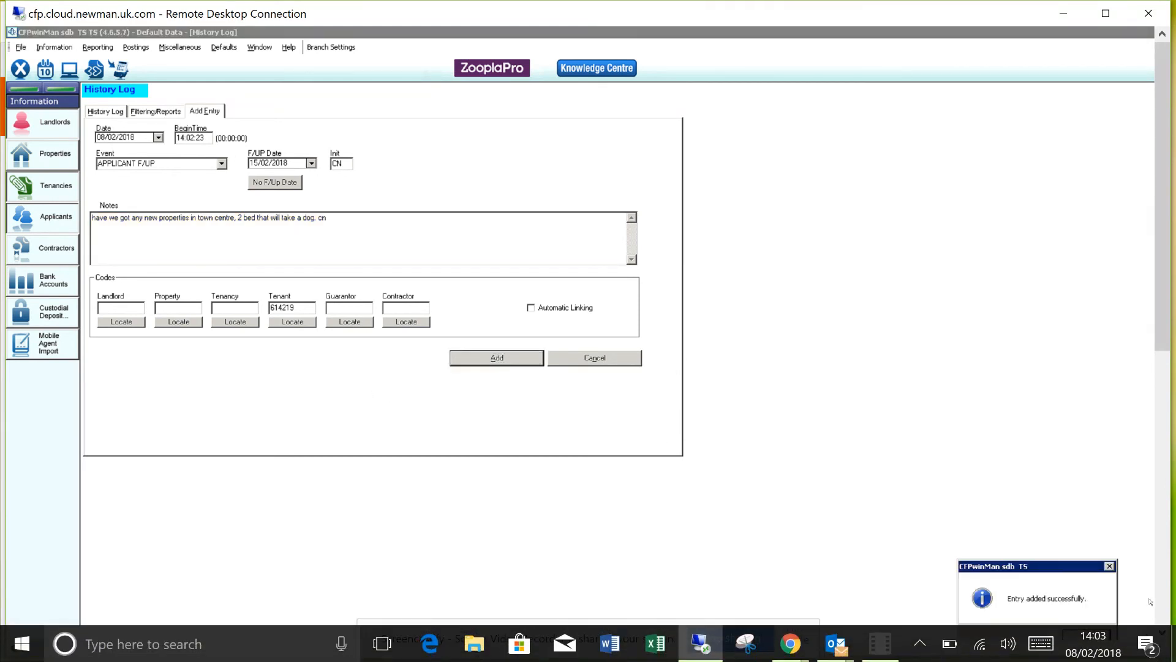
{"action": "left_click", "coordinate": [1079, 639]}
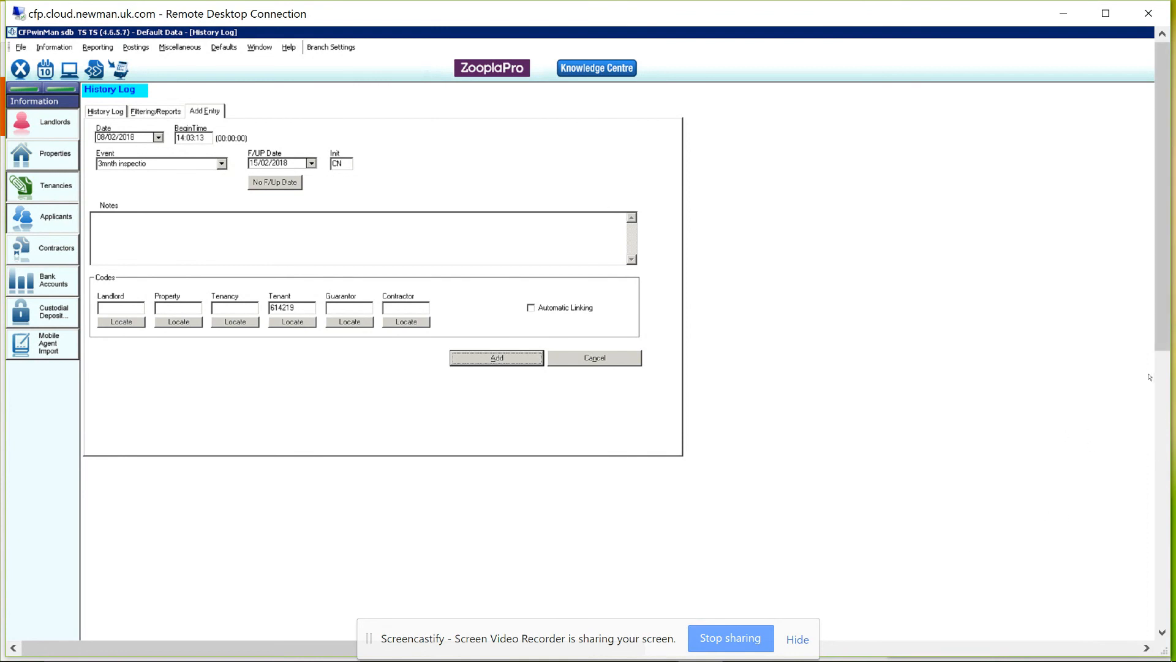
Keep the remote session open and bring up Screencastify's recordings page and controls in Chrome.
{"action": "left_click", "coordinate": [1149, 15]}
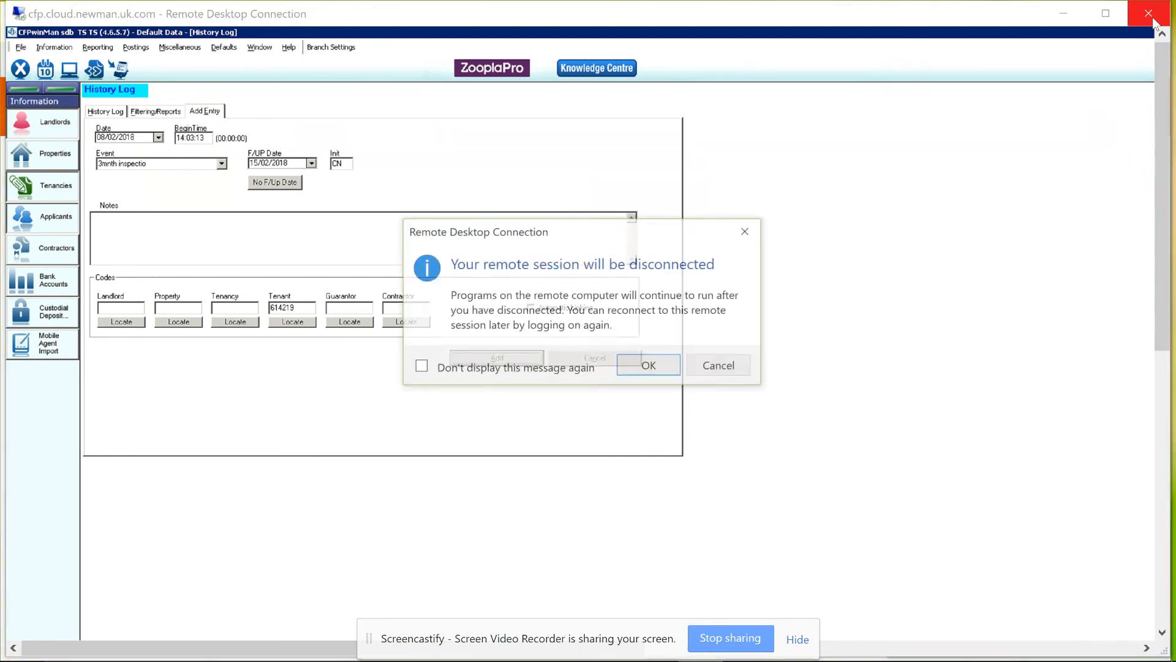
{"action": "left_click", "coordinate": [732, 365]}
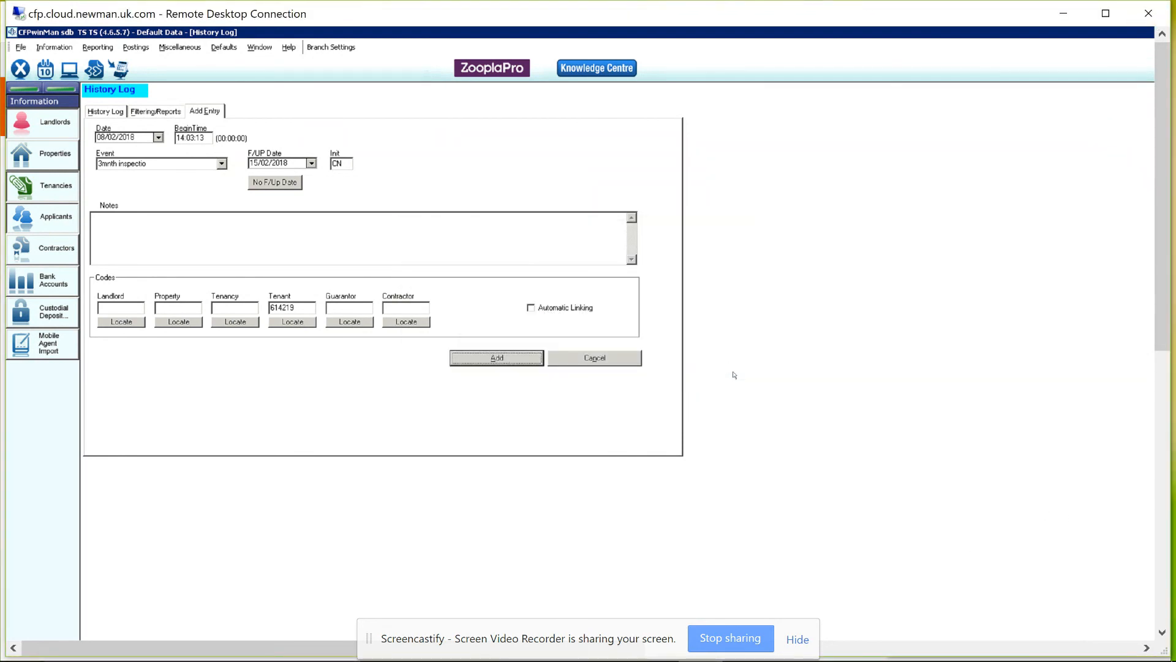
{"action": "mouse_move", "coordinate": [779, 647]}
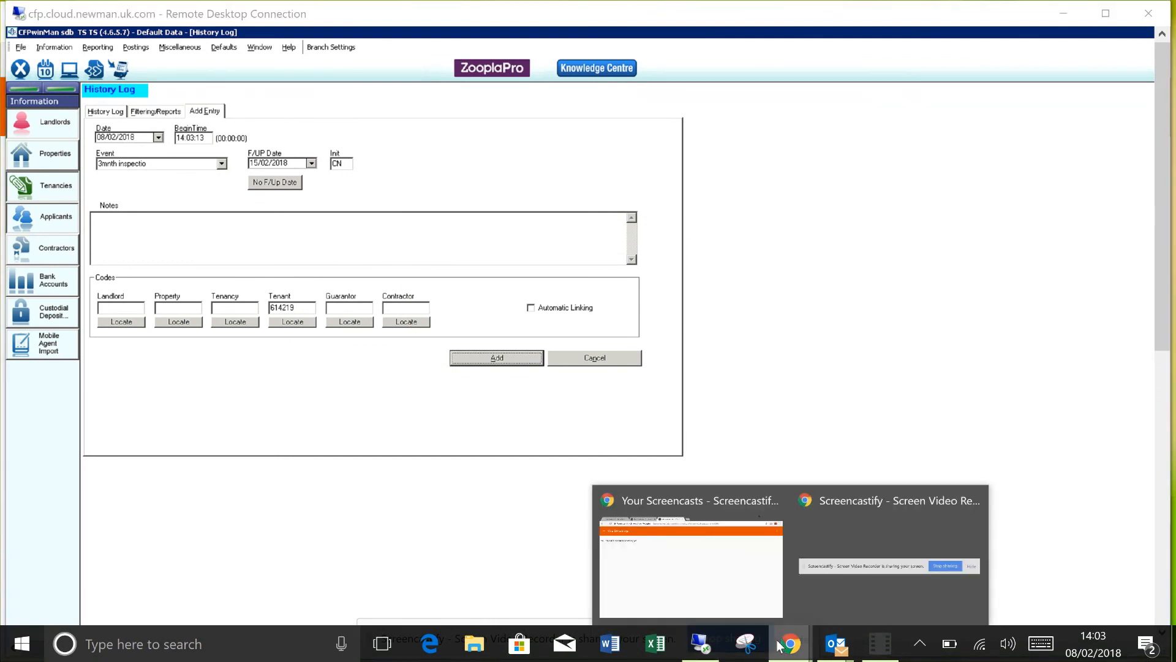
{"action": "left_click", "coordinate": [900, 609]}
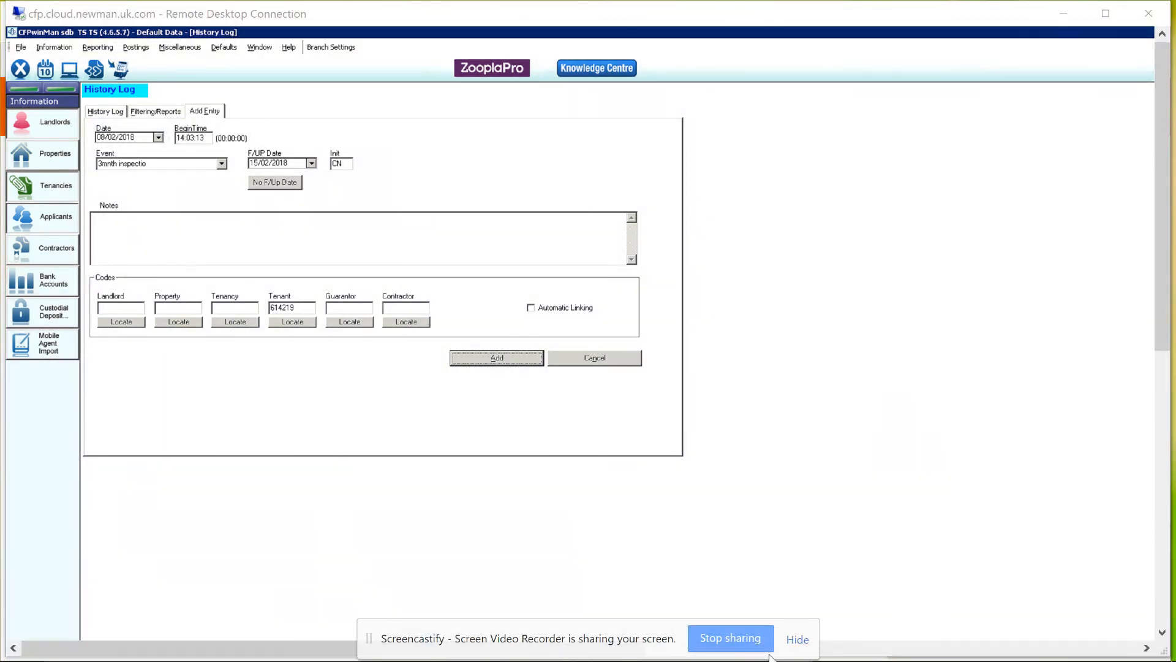
{"action": "mouse_move", "coordinate": [773, 658]}
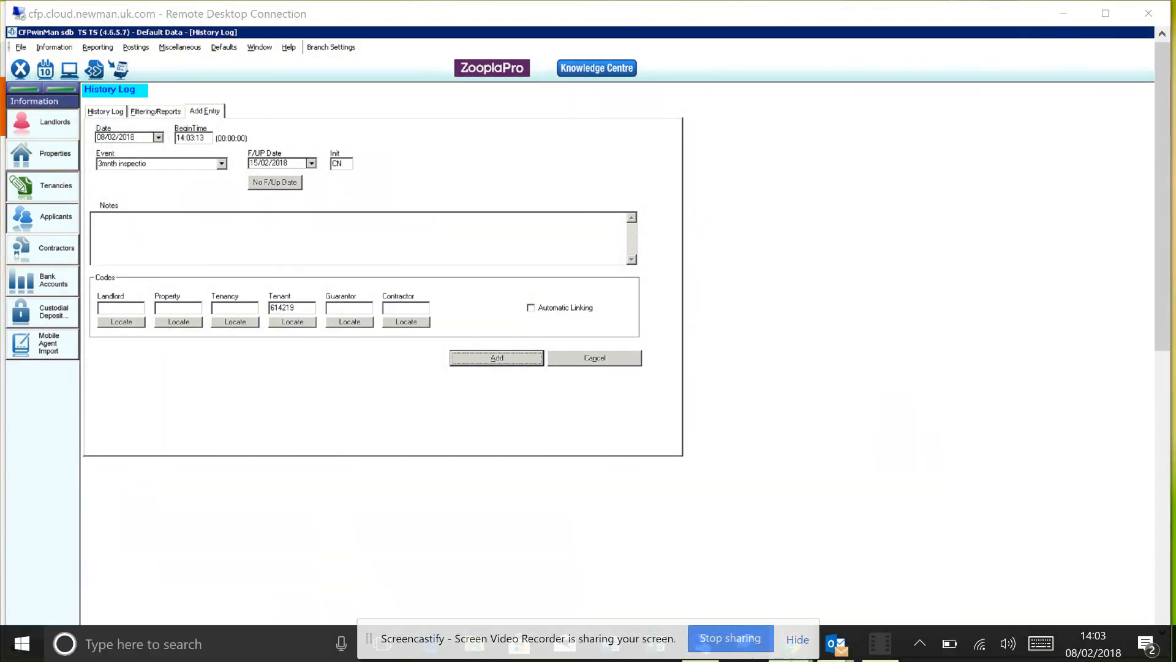
{"action": "left_click", "coordinate": [794, 642]}
{"action": "left_click", "coordinate": [794, 642]}
{"action": "left_click", "coordinate": [725, 597]}
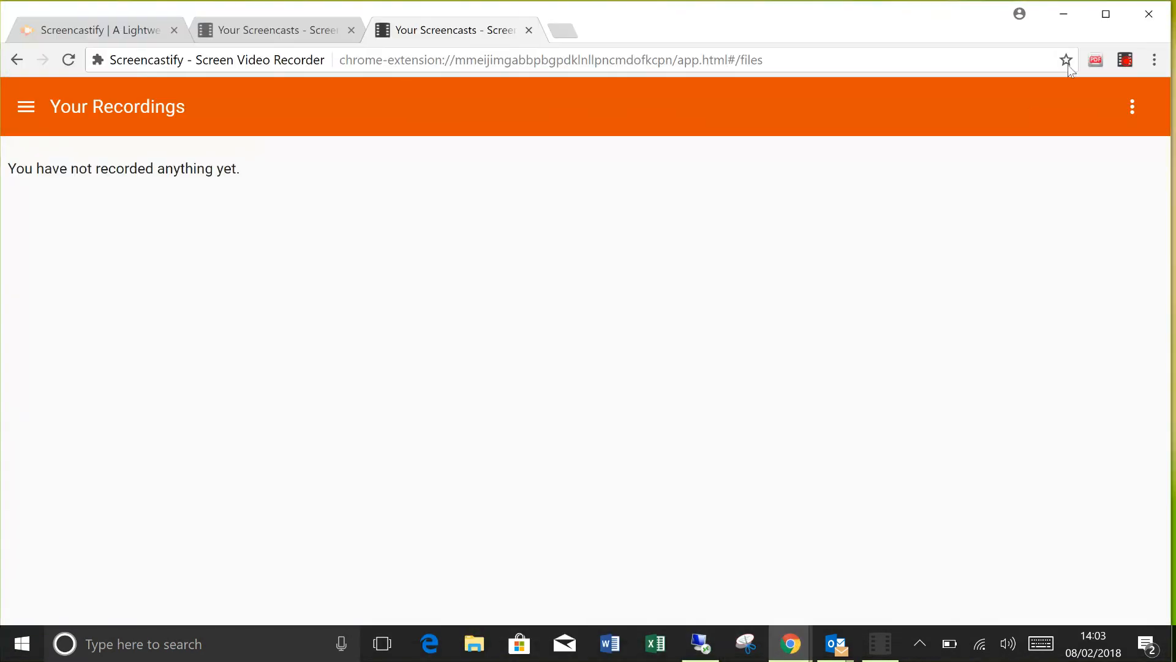
{"action": "left_click", "coordinate": [1126, 66]}
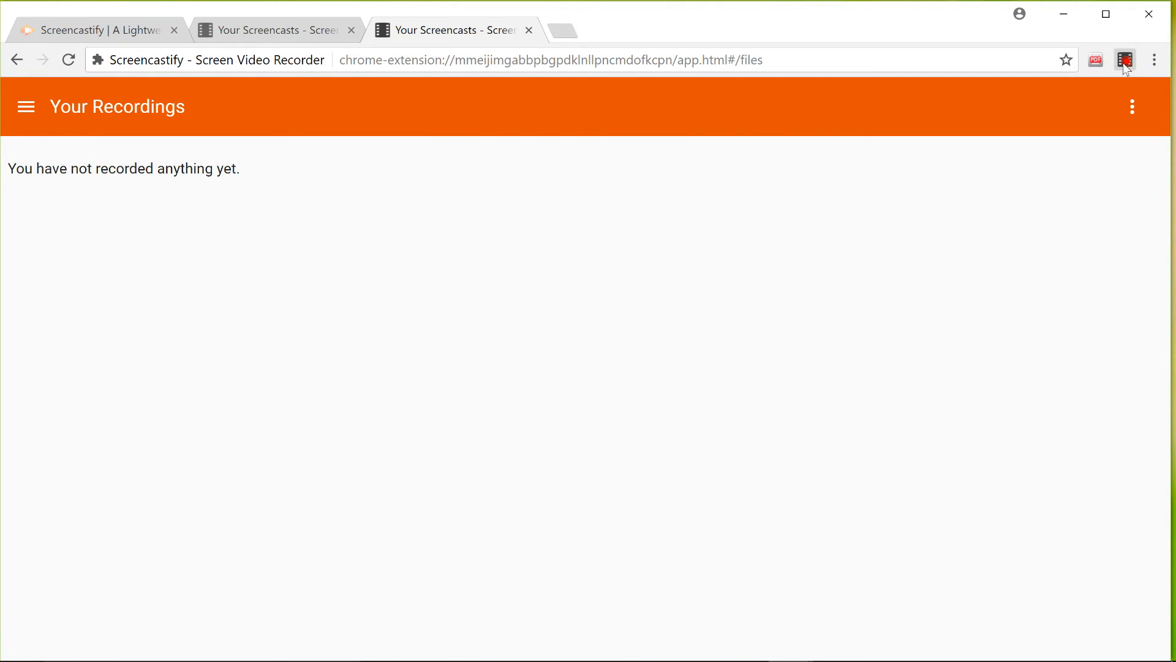